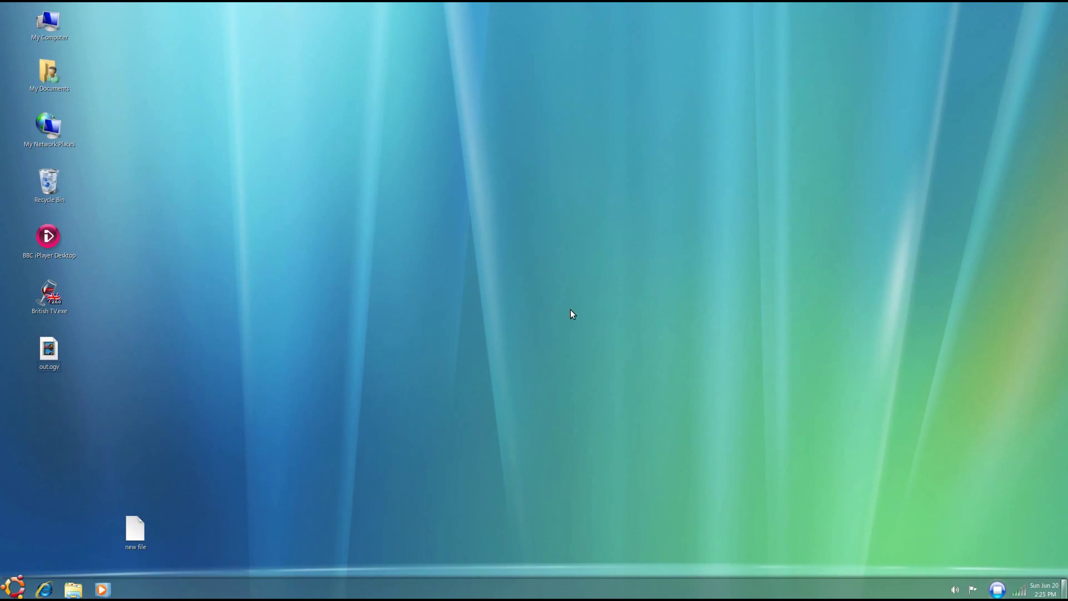
Step: Spin the desktop cube, then launch Control Center from the applications menu
{"action": "left_click_drag", "start_coordinate": [570, 313], "coordinate": [570, 392]}
{"action": "key", "text": "super"}
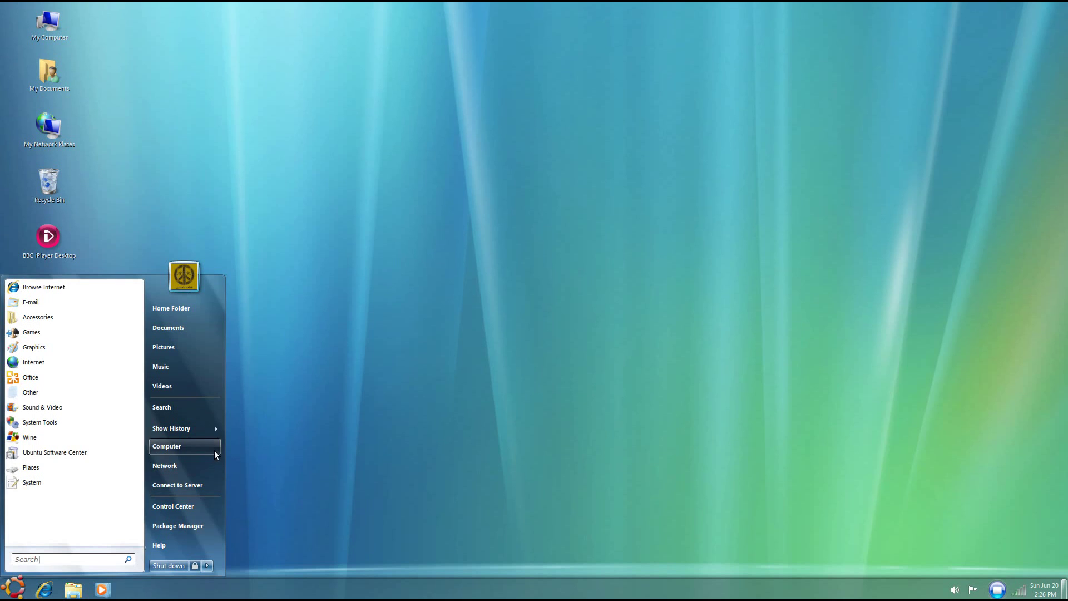
{"action": "left_click", "coordinate": [167, 512]}
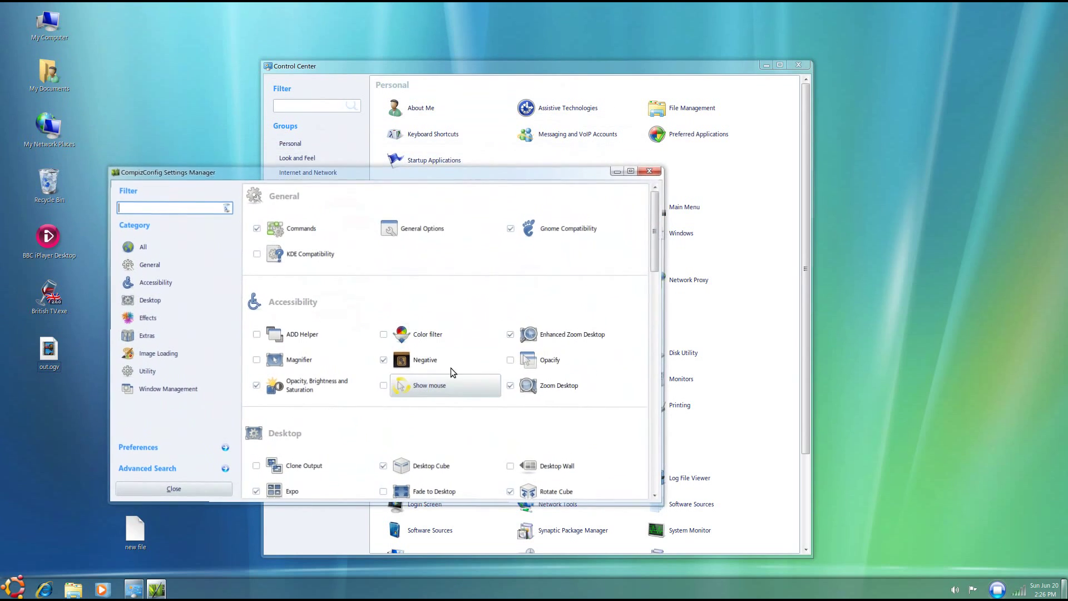
{"action": "scroll", "coordinate": [451, 368], "scroll_direction": "down", "scroll_amount": 2}
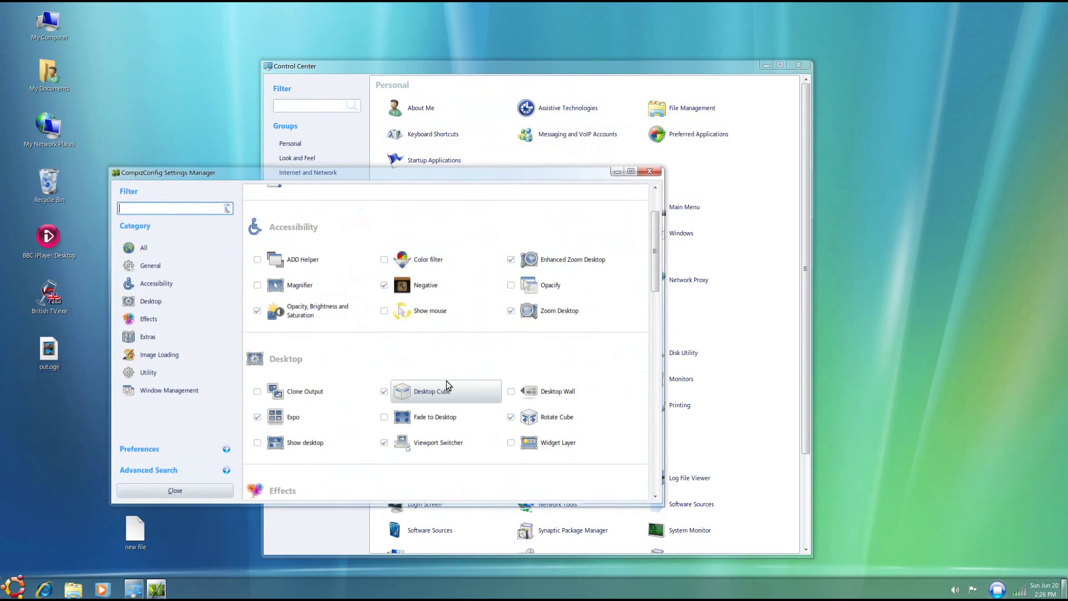
Step: Untick Desktop Cube and disable its dependent plugins like Rotate Cube
{"action": "left_click", "coordinate": [383, 391]}
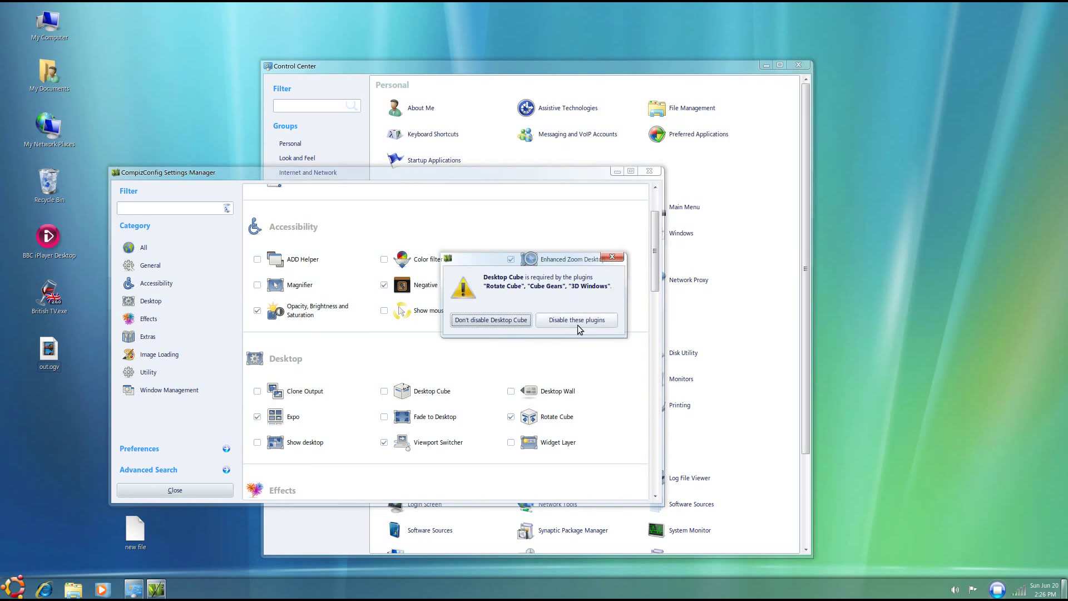
{"action": "left_click", "coordinate": [578, 321]}
{"action": "scroll", "coordinate": [569, 330], "scroll_direction": "down", "scroll_amount": 3}
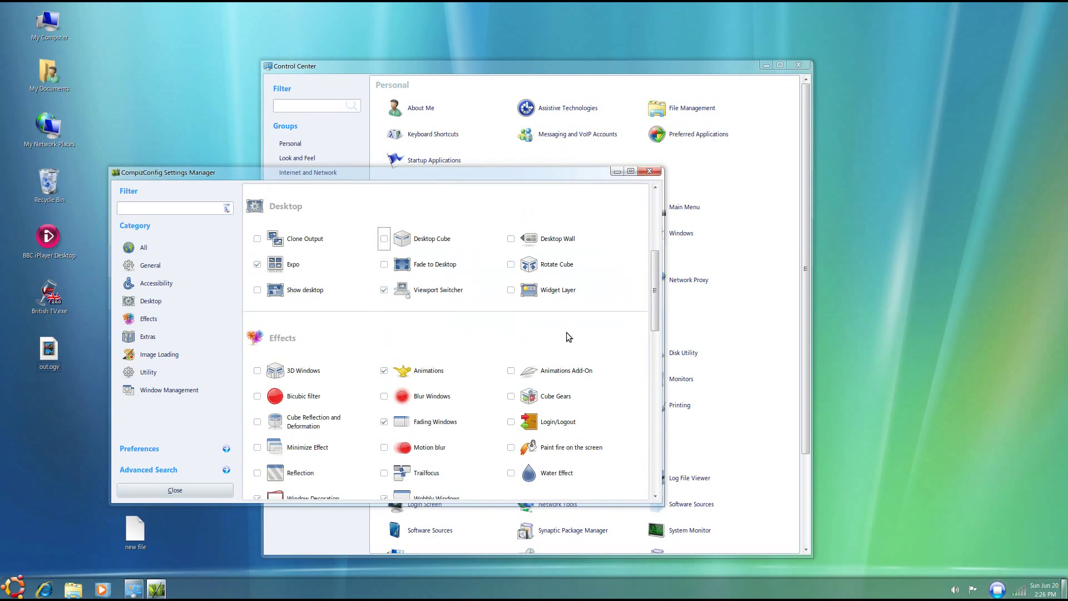
{"action": "scroll", "coordinate": [499, 393], "scroll_direction": "up", "scroll_amount": 3}
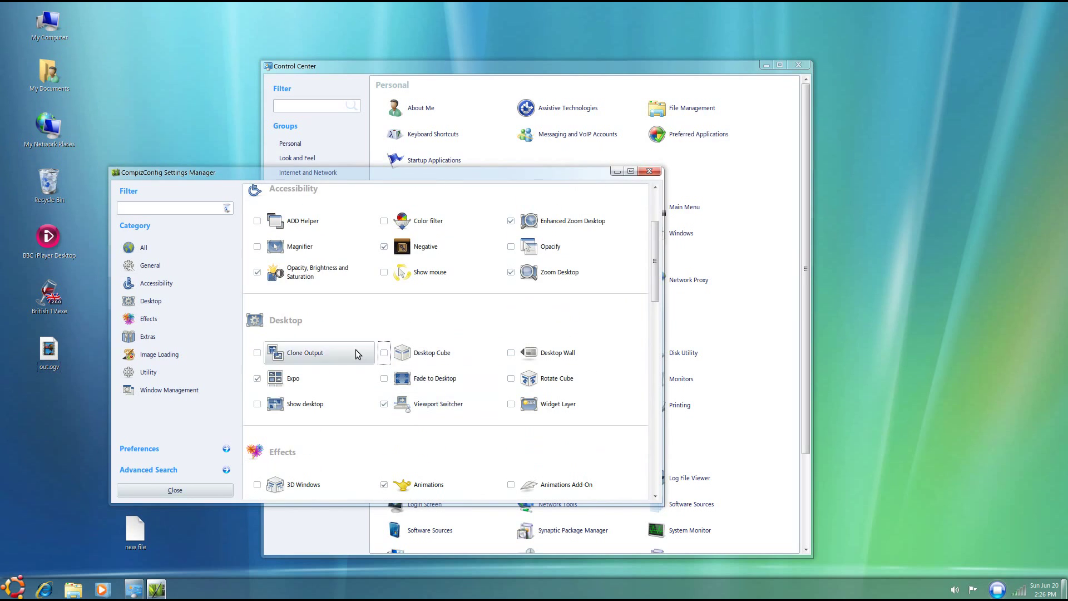
{"action": "left_click", "coordinate": [399, 352]}
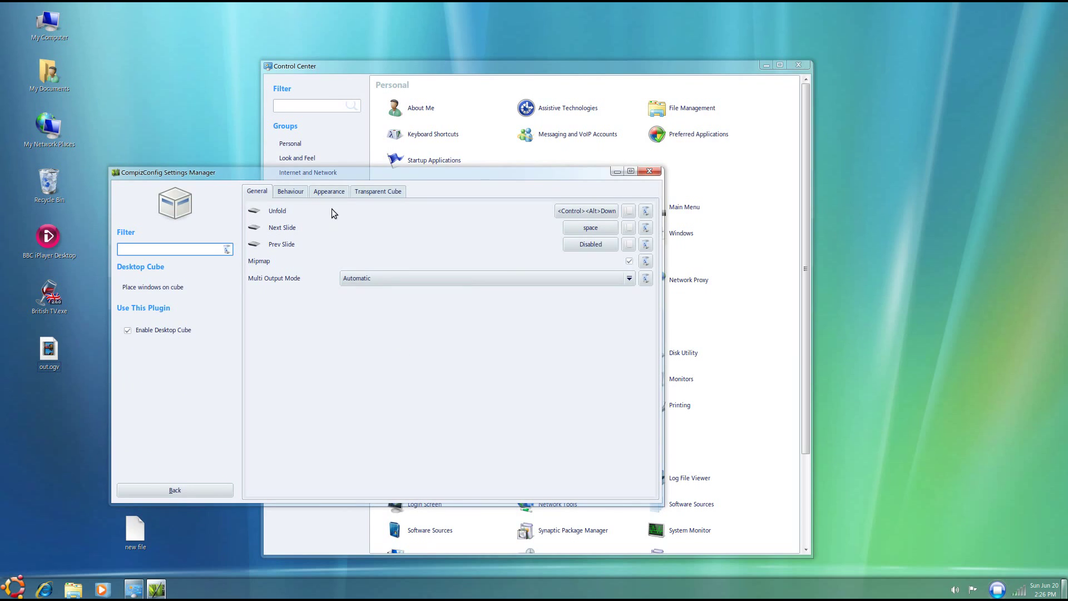
{"action": "left_click", "coordinate": [328, 191]}
{"action": "left_click", "coordinate": [295, 194]}
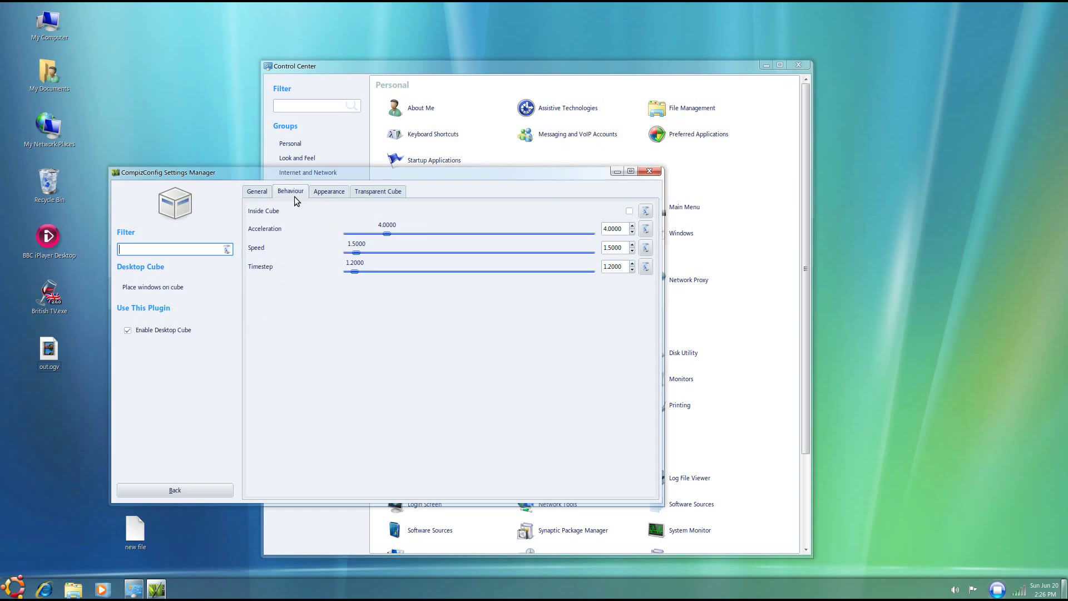
{"action": "left_click", "coordinate": [374, 195]}
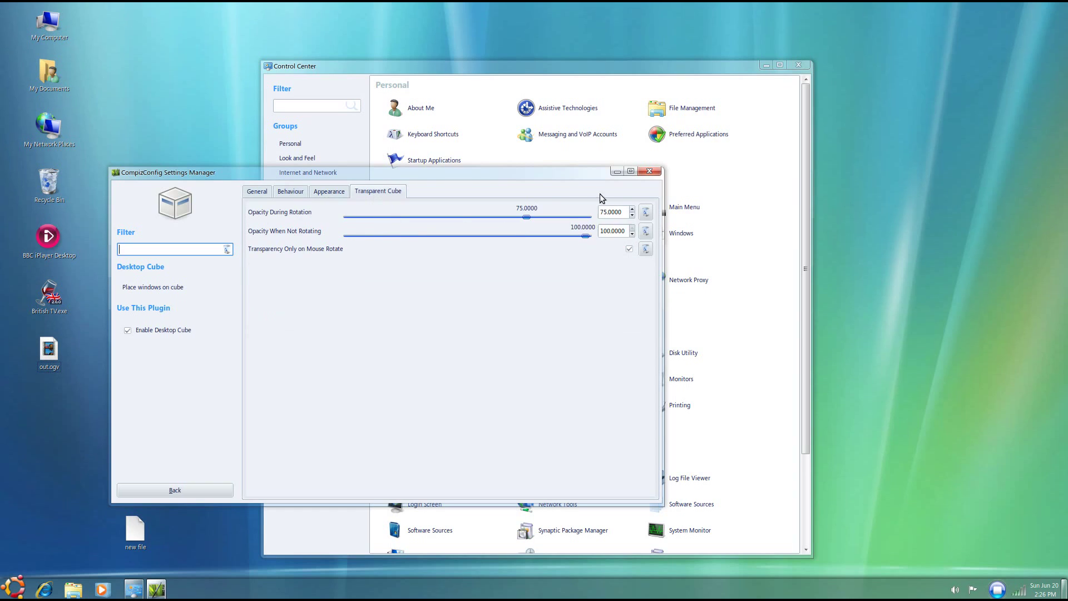
{"action": "left_click", "coordinate": [956, 210]}
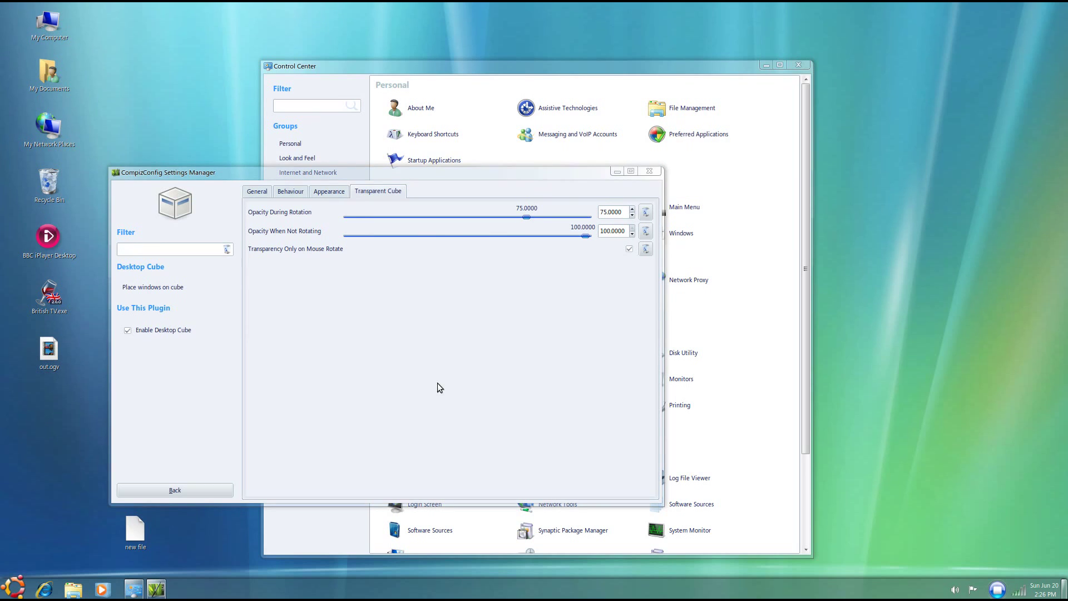
{"action": "left_click", "coordinate": [175, 490]}
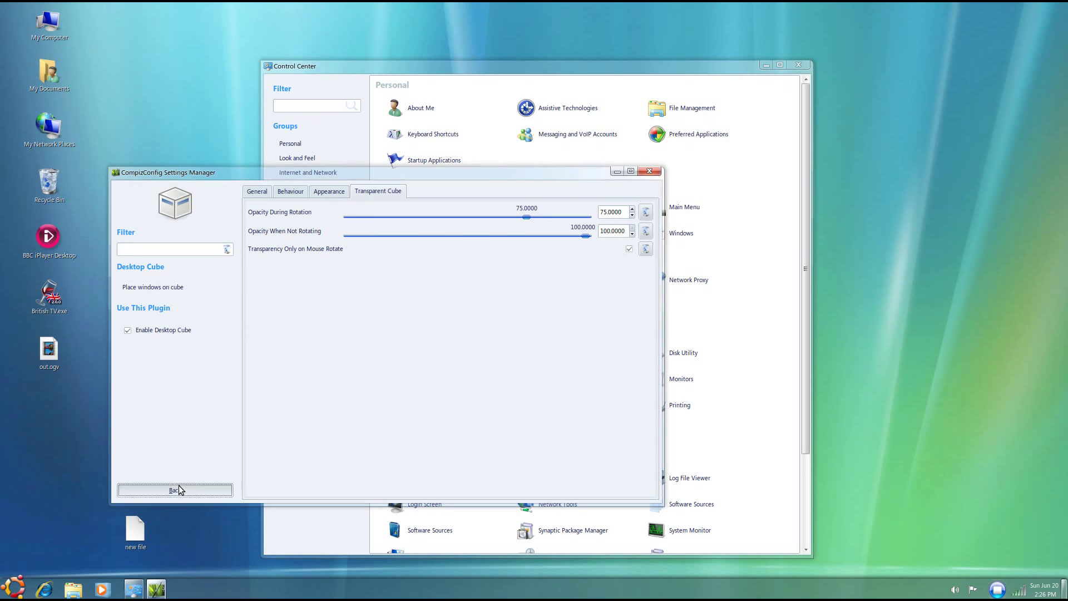
Step: Re-enable Rotate Cube and switch on the Cube Gears effect
{"action": "left_click", "coordinate": [512, 381]}
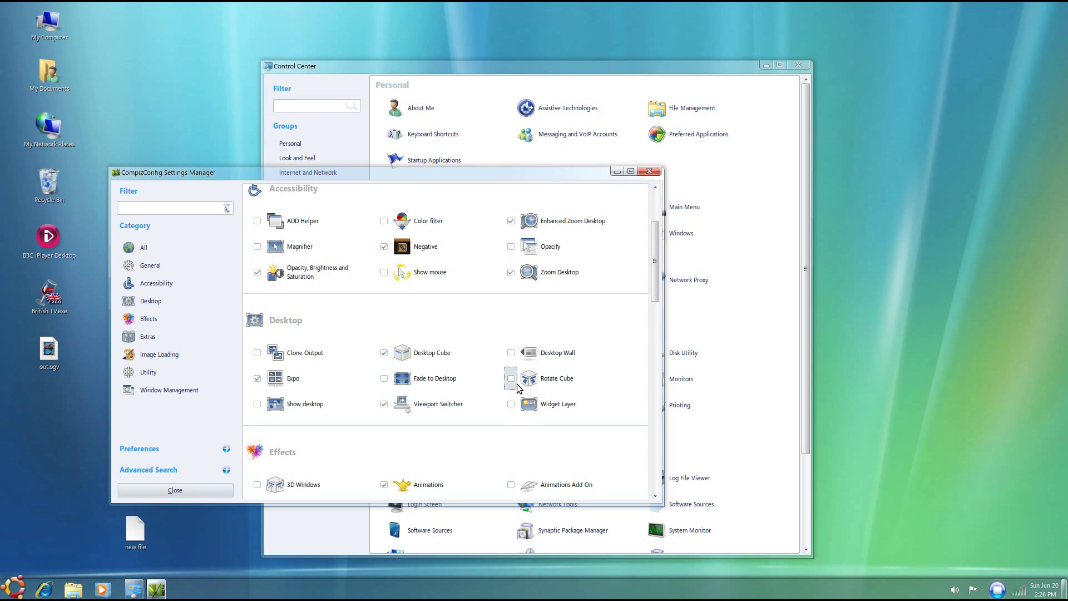
{"action": "scroll", "coordinate": [472, 387], "scroll_direction": "down", "scroll_amount": 2}
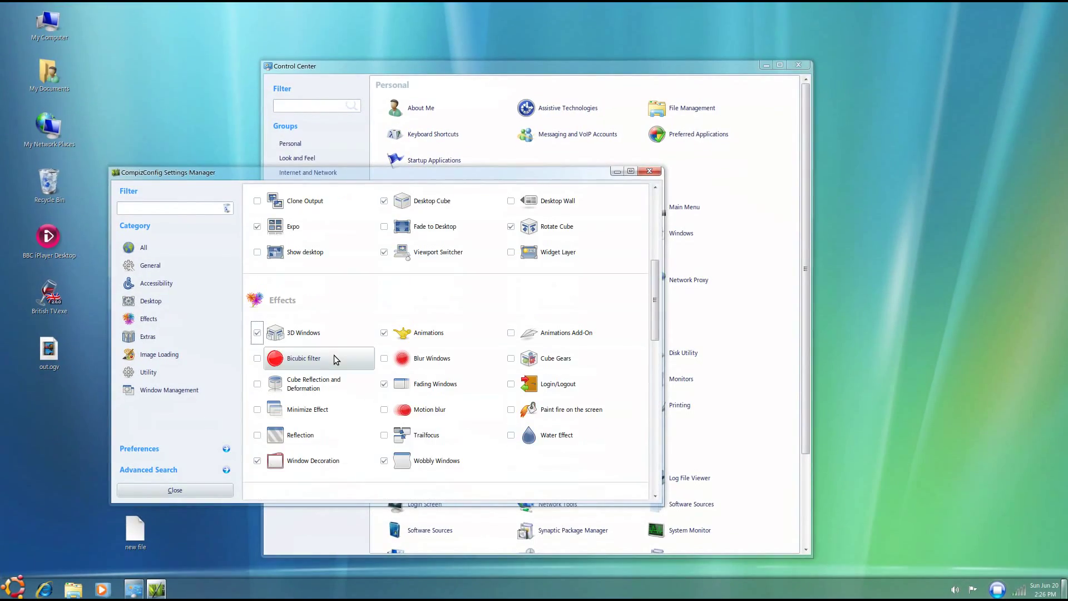
{"action": "scroll", "coordinate": [334, 354], "scroll_direction": "down", "scroll_amount": 3}
{"action": "scroll", "coordinate": [334, 355], "scroll_direction": "down", "scroll_amount": 2}
{"action": "scroll", "coordinate": [335, 355], "scroll_direction": "down", "scroll_amount": 2}
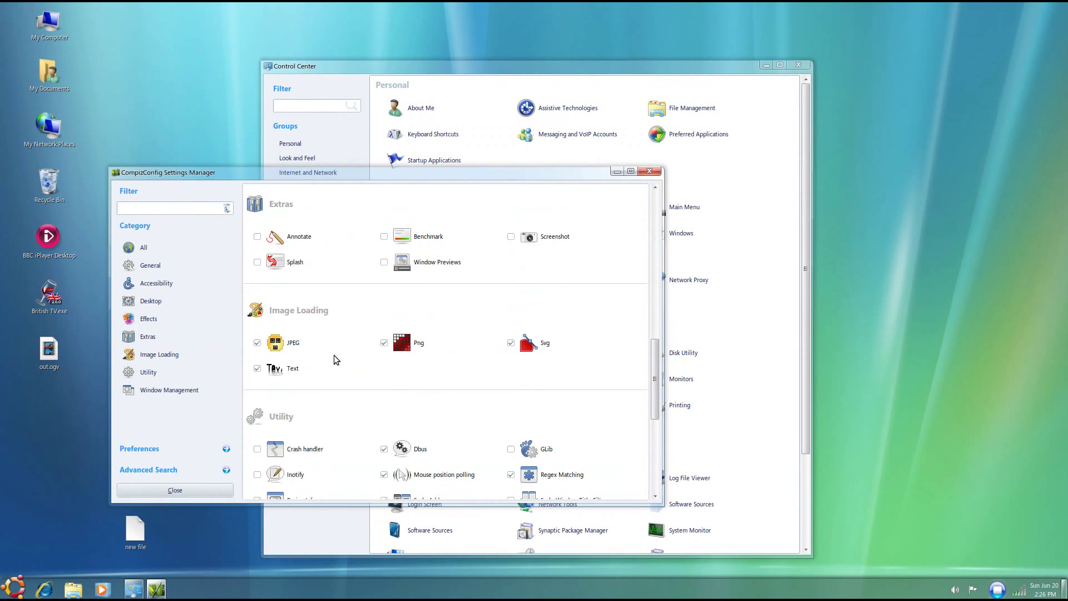
{"action": "scroll", "coordinate": [334, 354], "scroll_direction": "up", "scroll_amount": 4}
{"action": "scroll", "coordinate": [333, 355], "scroll_direction": "up", "scroll_amount": 4}
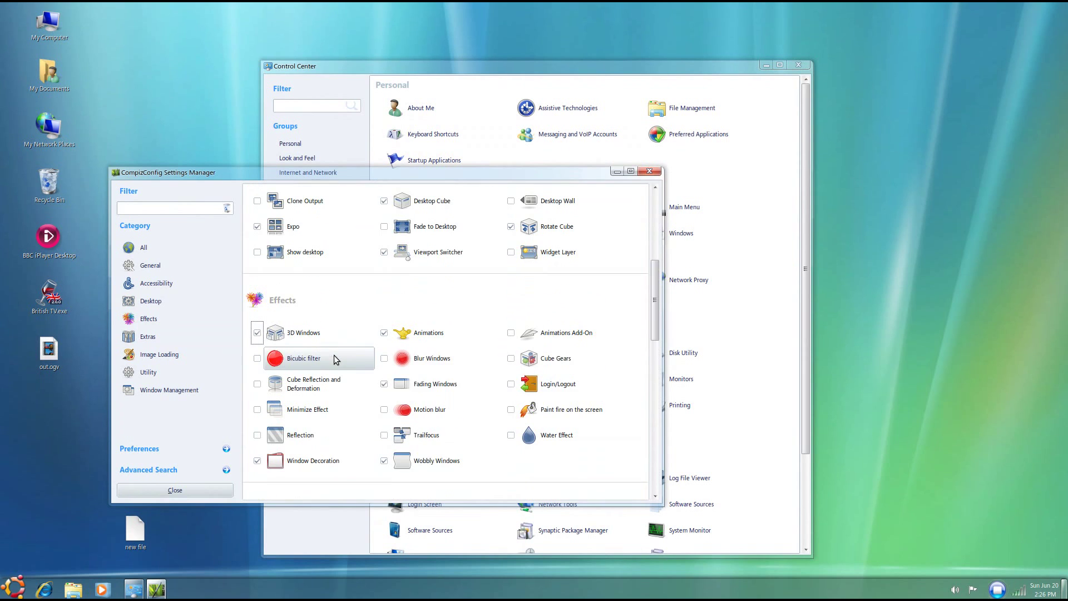
{"action": "left_click", "coordinate": [510, 358]}
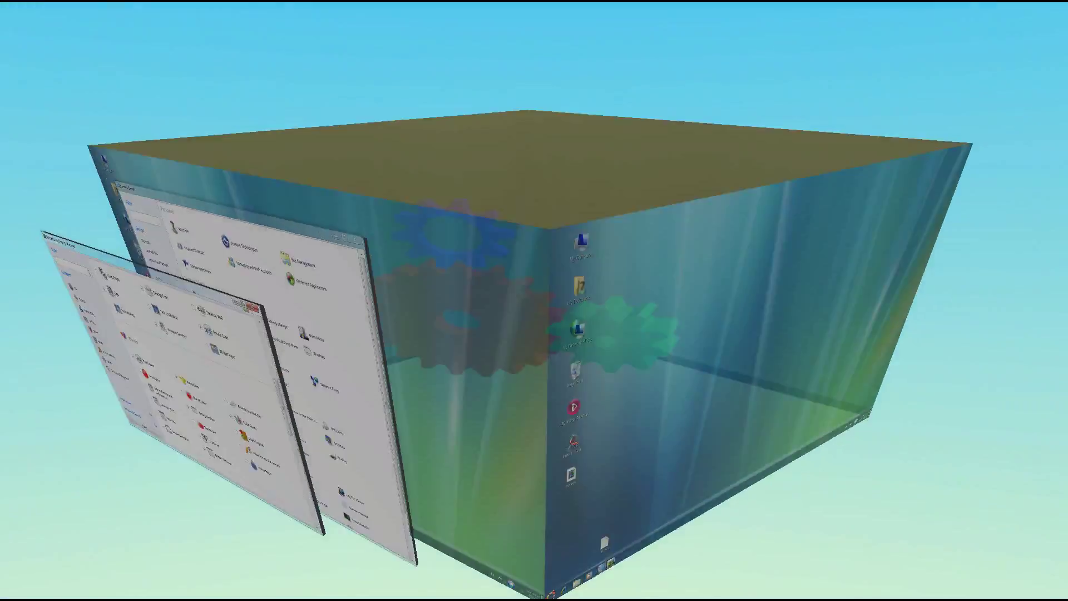
Step: Preview the cube gears, reposition the settings window up-left, and minimize then restore it
{"action": "mouse_move", "coordinate": [863, 345]}
{"action": "left_mouse_down"}
{"action": "mouse_move", "coordinate": [337, 204]}
{"action": "mouse_move", "coordinate": [487, 164]}
{"action": "left_mouse_up"}
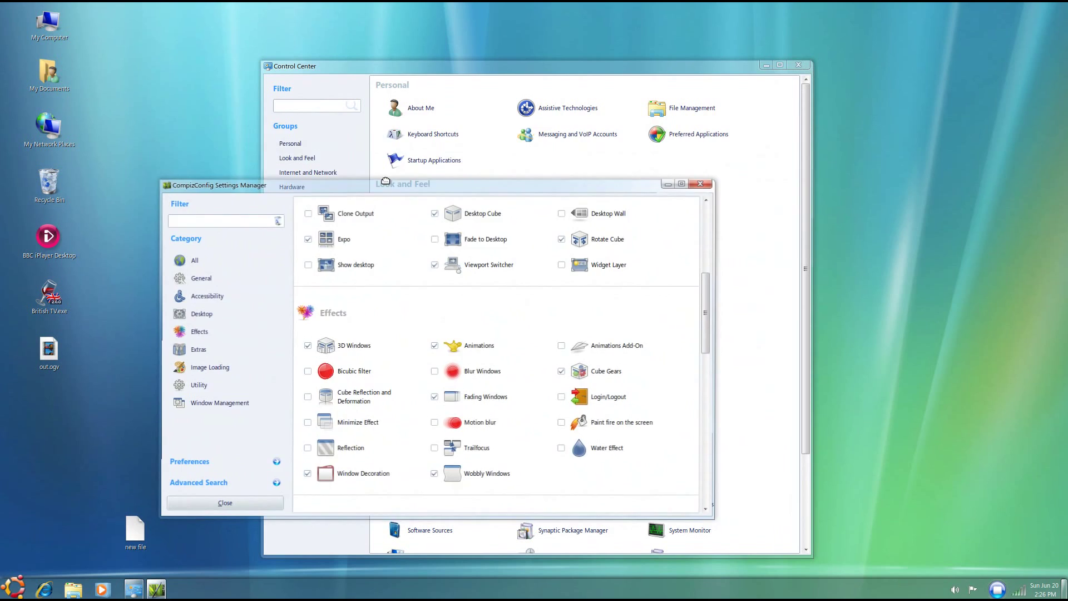
{"action": "left_click_drag", "start_coordinate": [486, 164], "coordinate": [396, 158]}
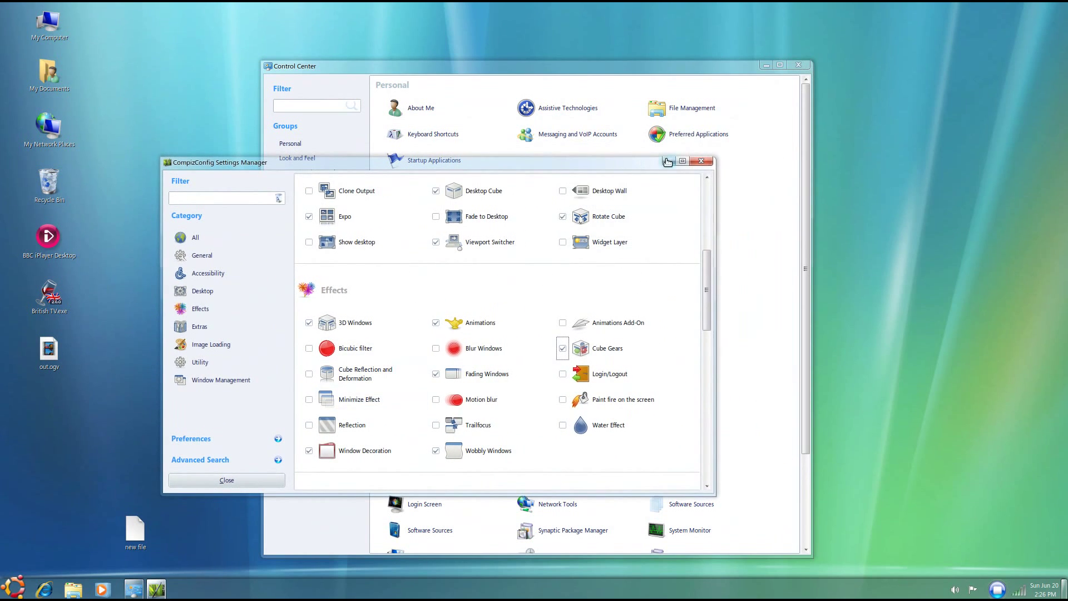
{"action": "left_click", "coordinate": [667, 163]}
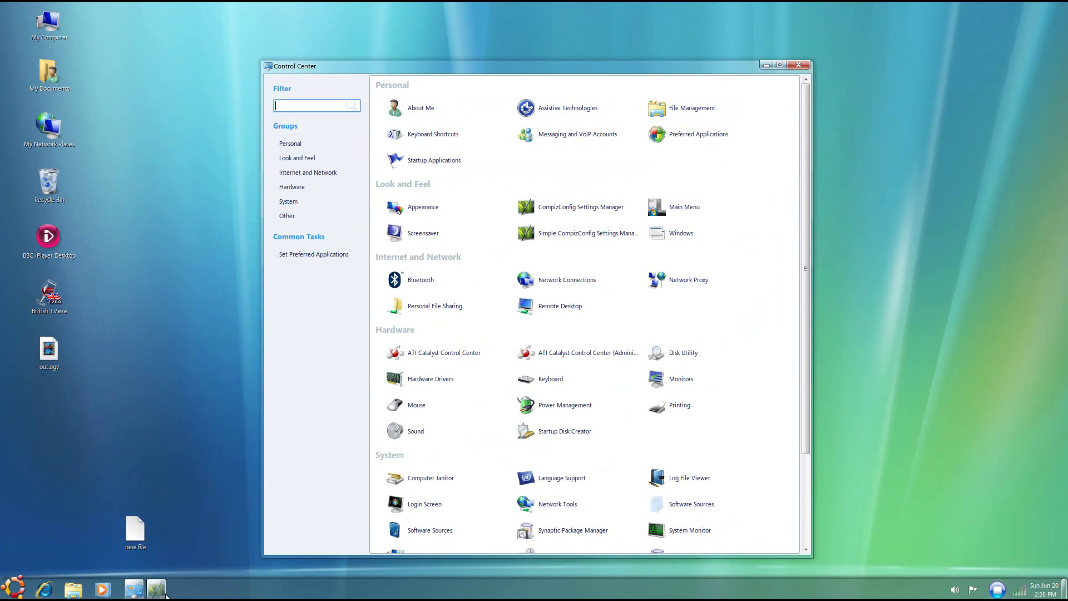
{"action": "left_click", "coordinate": [155, 589]}
Step: Try enabling Minimize Effect but keep Animations when the conflict dialog appears
{"action": "left_click", "coordinate": [309, 400]}
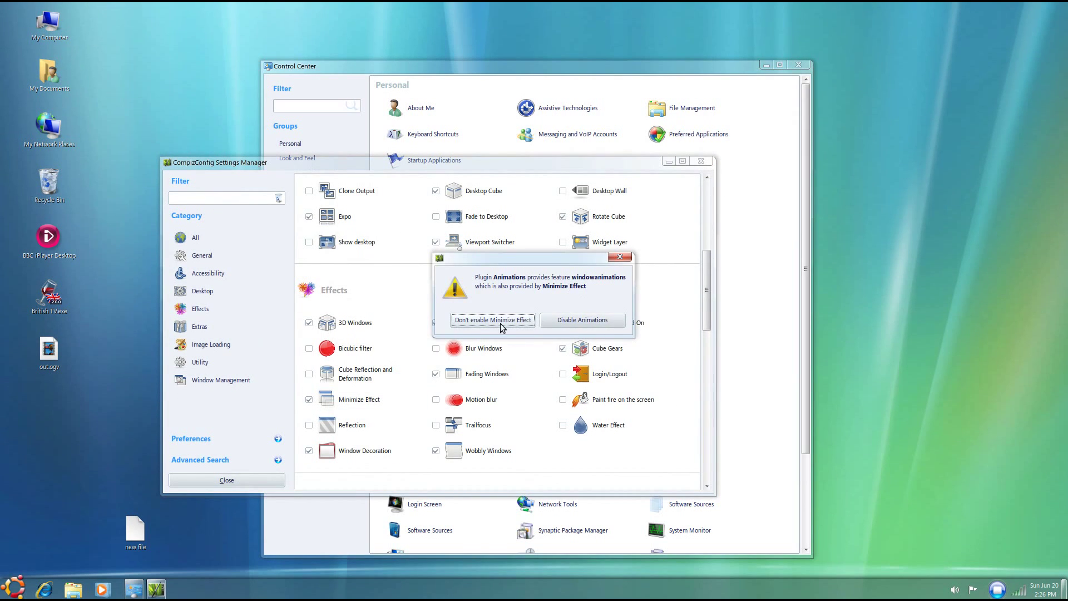
{"action": "left_click", "coordinate": [480, 322]}
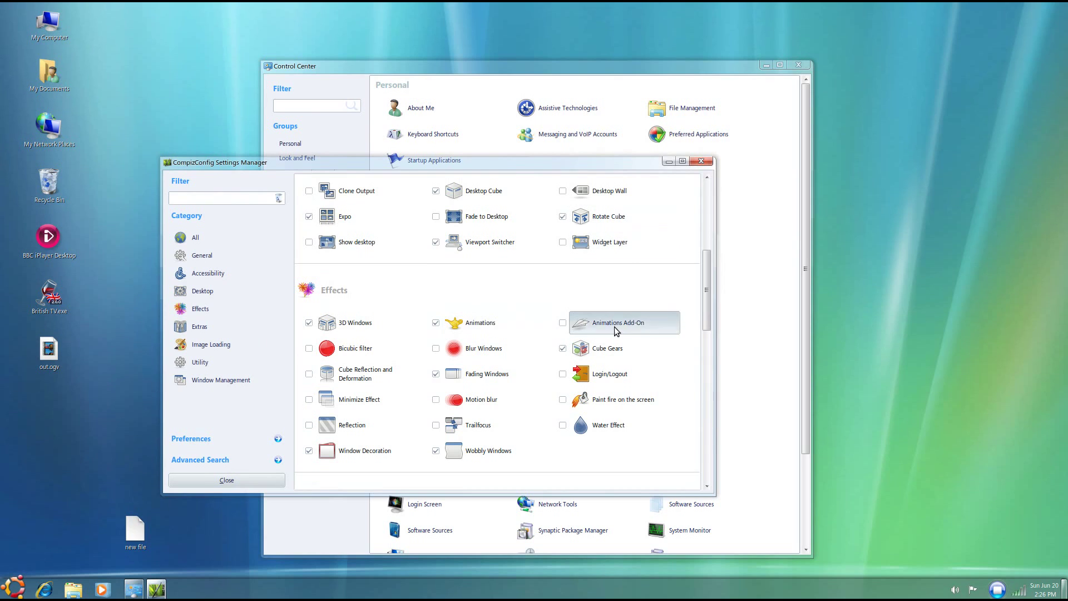
Step: Enter Animations Add-On settings and confirm the plugin stays enabled
{"action": "left_click", "coordinate": [614, 327]}
{"action": "scroll", "coordinate": [393, 279], "scroll_direction": "down", "scroll_amount": 1}
{"action": "scroll", "coordinate": [384, 280], "scroll_direction": "up", "scroll_amount": 1}
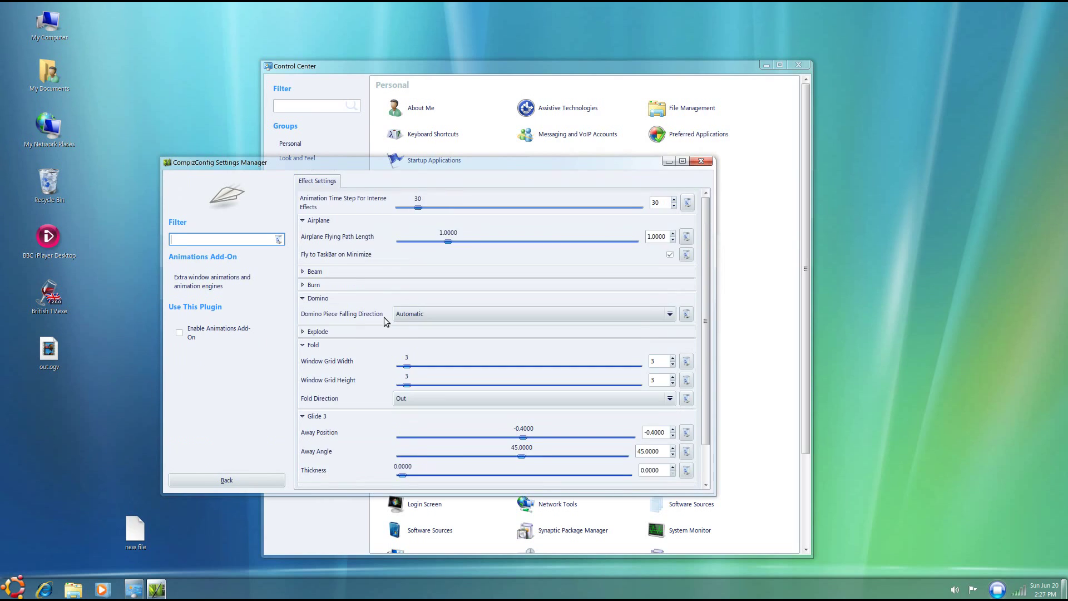
{"action": "scroll", "coordinate": [384, 322], "scroll_direction": "down", "scroll_amount": 1}
{"action": "scroll", "coordinate": [367, 401], "scroll_direction": "up", "scroll_amount": 1}
{"action": "left_click", "coordinate": [185, 338]}
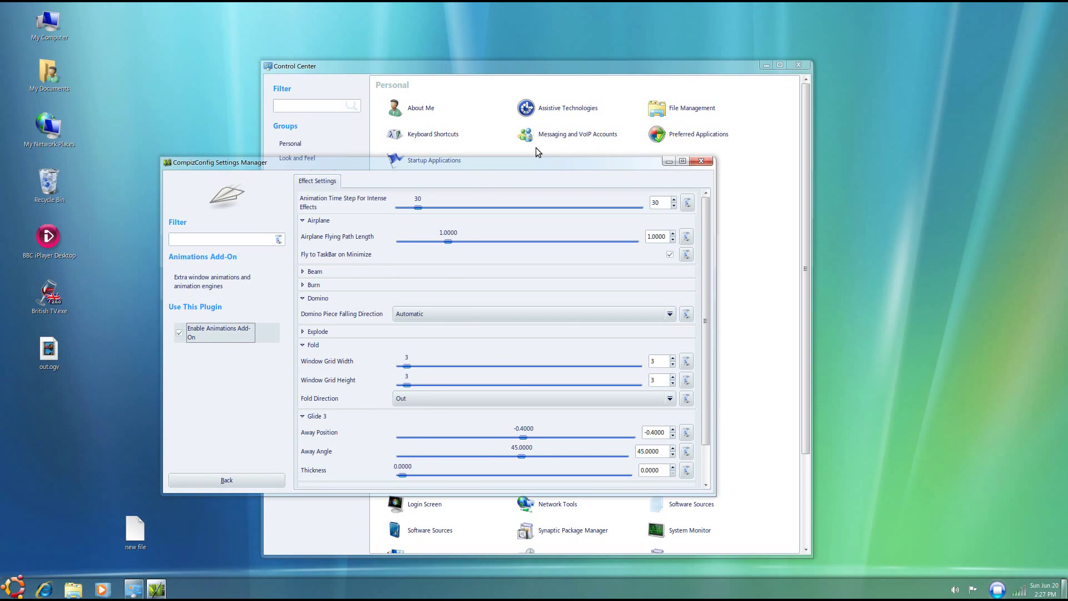
{"action": "left_click_drag", "start_coordinate": [467, 168], "coordinate": [574, 131]}
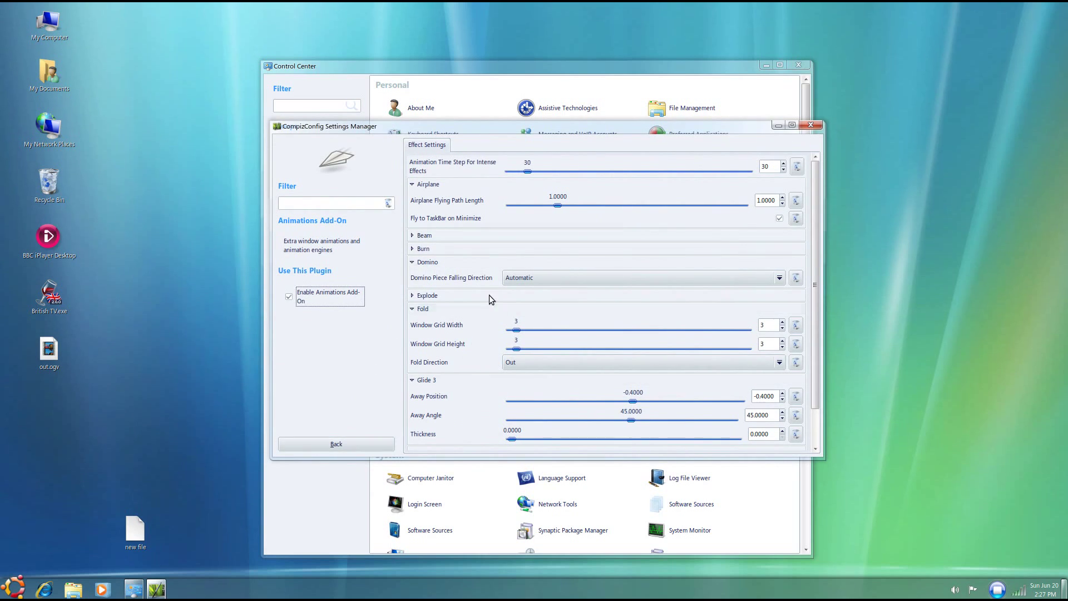
Step: Peek at the Explode animation section, then return to the full plugin list
{"action": "left_click", "coordinate": [422, 297]}
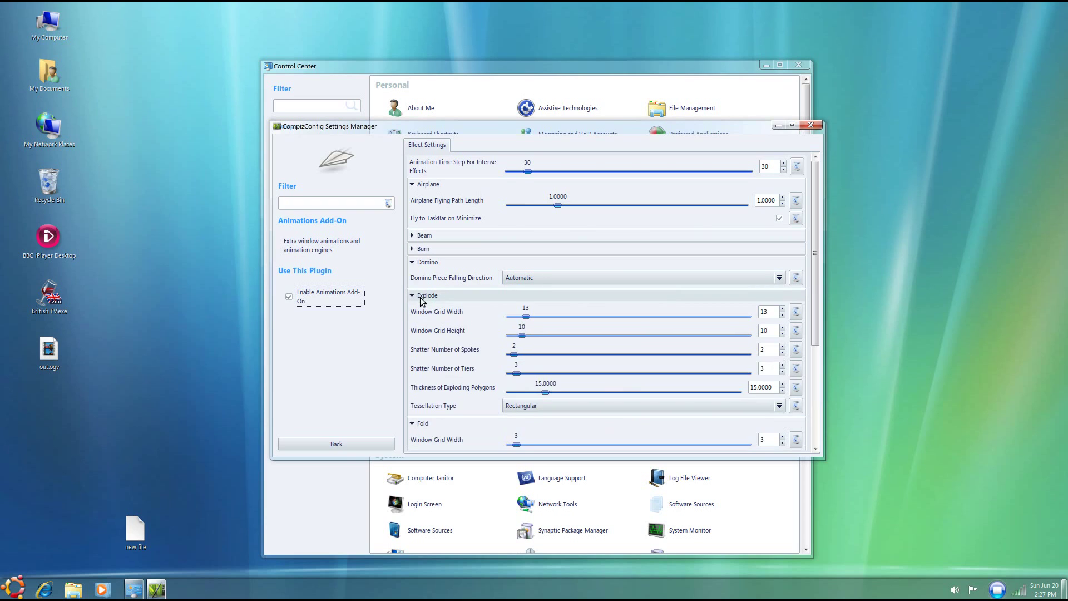
{"action": "left_click", "coordinate": [421, 297]}
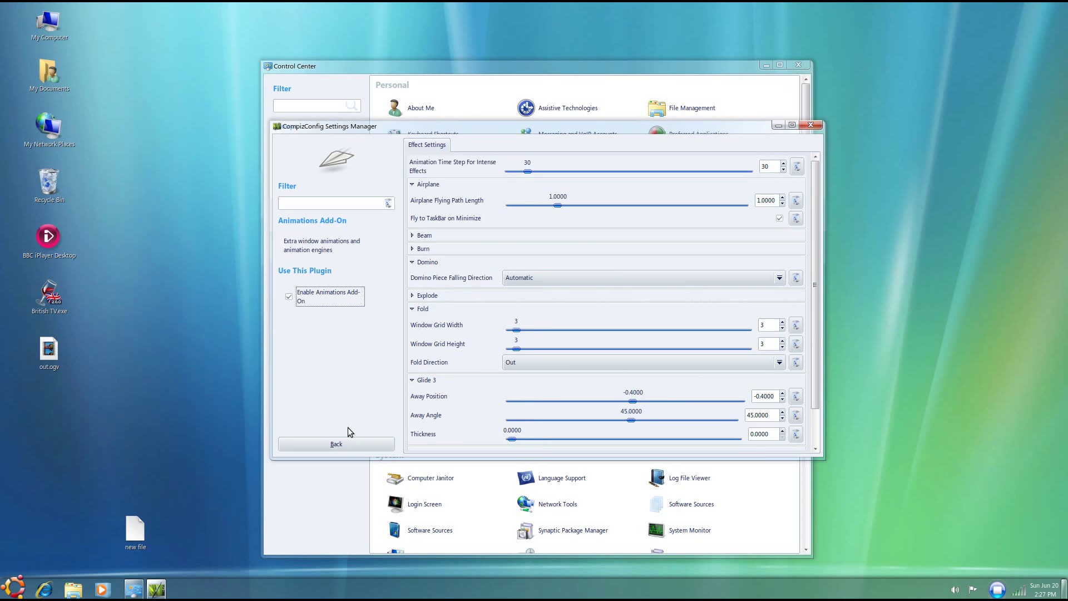
{"action": "left_click", "coordinate": [345, 442]}
{"action": "scroll", "coordinate": [508, 319], "scroll_direction": "down", "scroll_amount": 3}
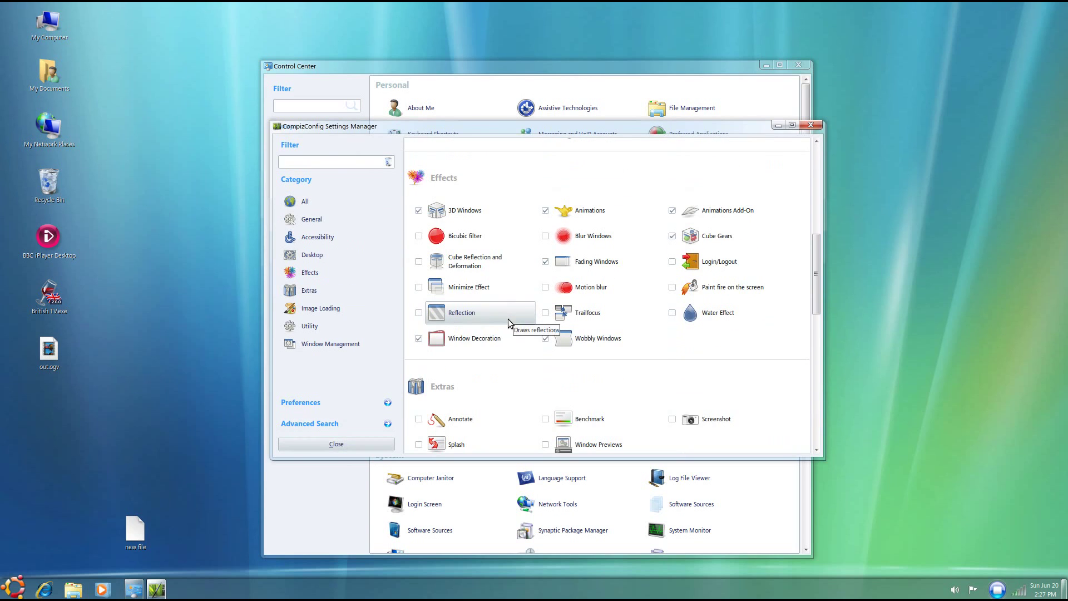
Step: Browse the Reflection plugin page, go back, and rotate the cube to preview effects
{"action": "left_click", "coordinate": [445, 317]}
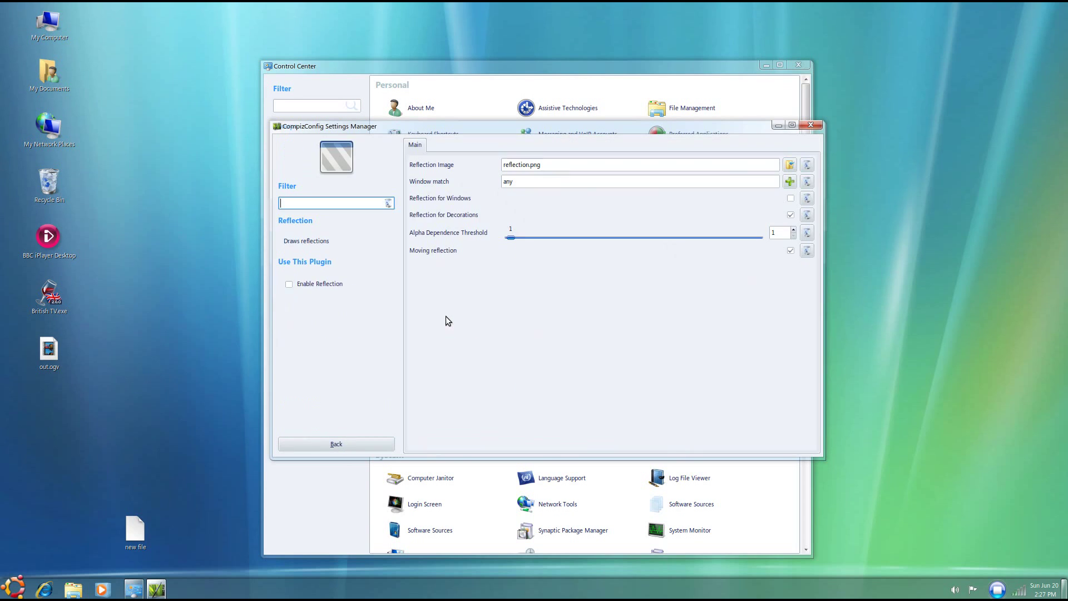
{"action": "left_click", "coordinate": [363, 444]}
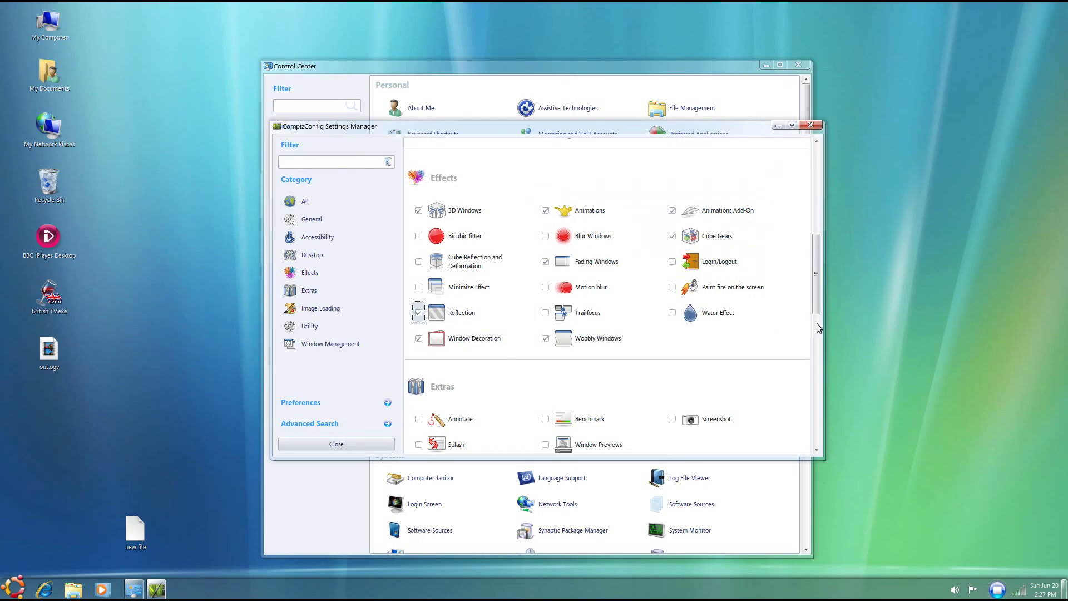
{"action": "left_click_drag", "start_coordinate": [910, 357], "coordinate": [600, 359]}
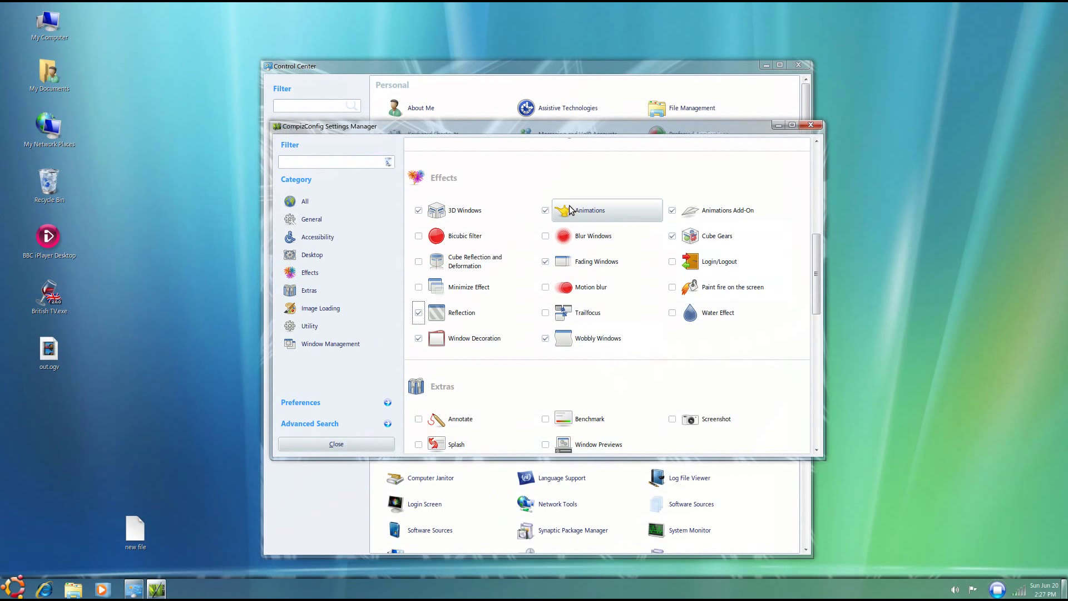
{"action": "mouse_move", "coordinate": [501, 130]}
{"action": "left_mouse_down"}
{"action": "mouse_move", "coordinate": [408, 247]}
{"action": "mouse_move", "coordinate": [468, 291]}
{"action": "mouse_move", "coordinate": [498, 118]}
{"action": "left_mouse_up"}
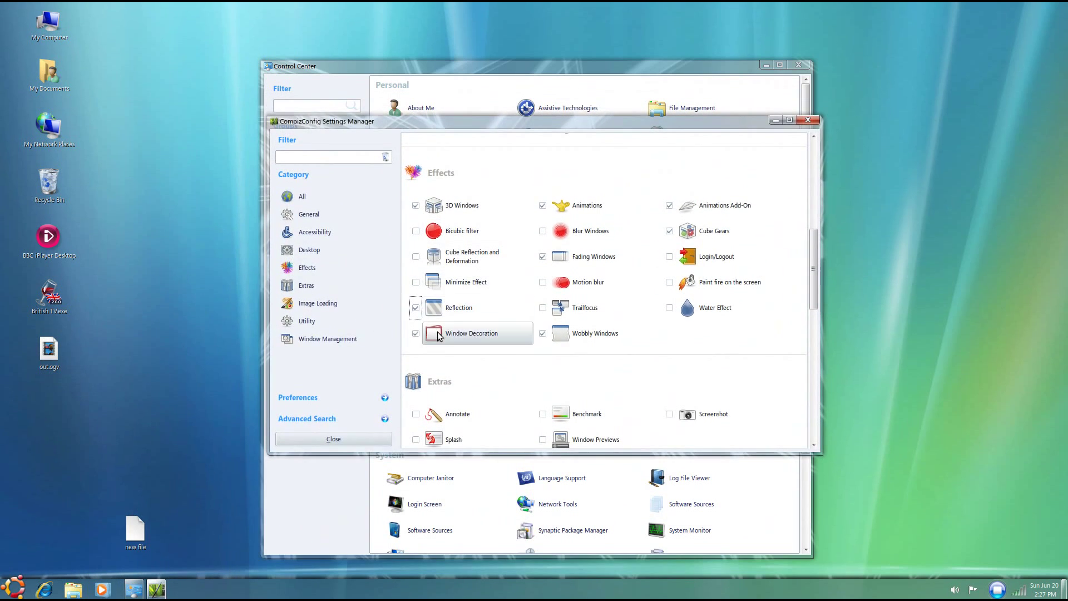
Step: Enable the Reflection plugin in the Effects section and shift the window to reveal Control Center
{"action": "left_click", "coordinate": [416, 309]}
{"action": "left_click_drag", "start_coordinate": [455, 128], "coordinate": [454, 128]}
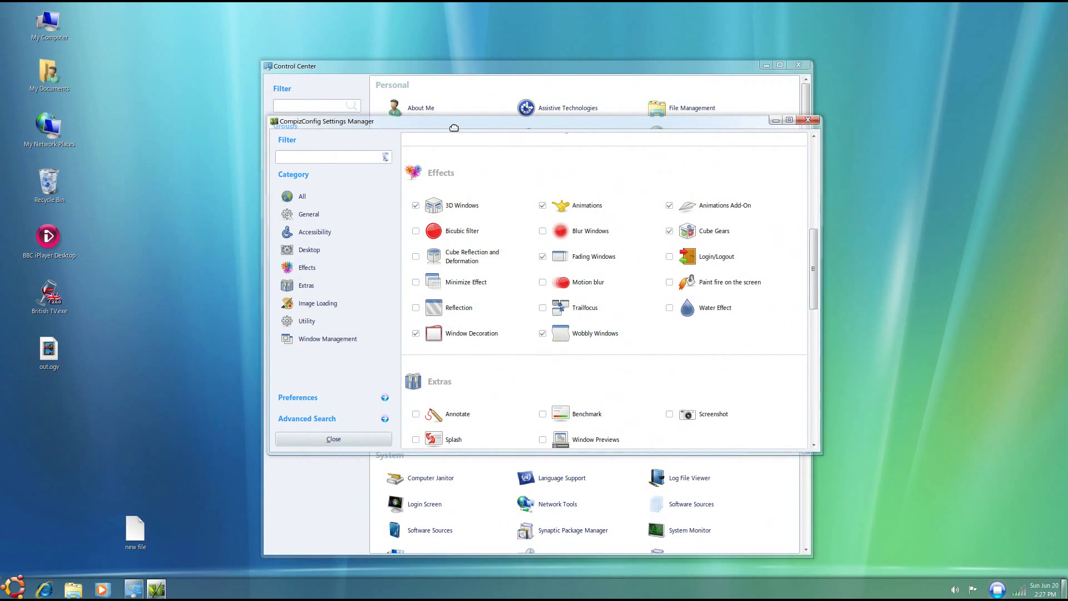
{"action": "left_click", "coordinate": [416, 307]}
{"action": "mouse_move", "coordinate": [436, 123]}
{"action": "left_mouse_down"}
{"action": "mouse_move", "coordinate": [233, 350]}
{"action": "mouse_move", "coordinate": [63, 447]}
{"action": "mouse_move", "coordinate": [433, 129]}
{"action": "left_mouse_up"}
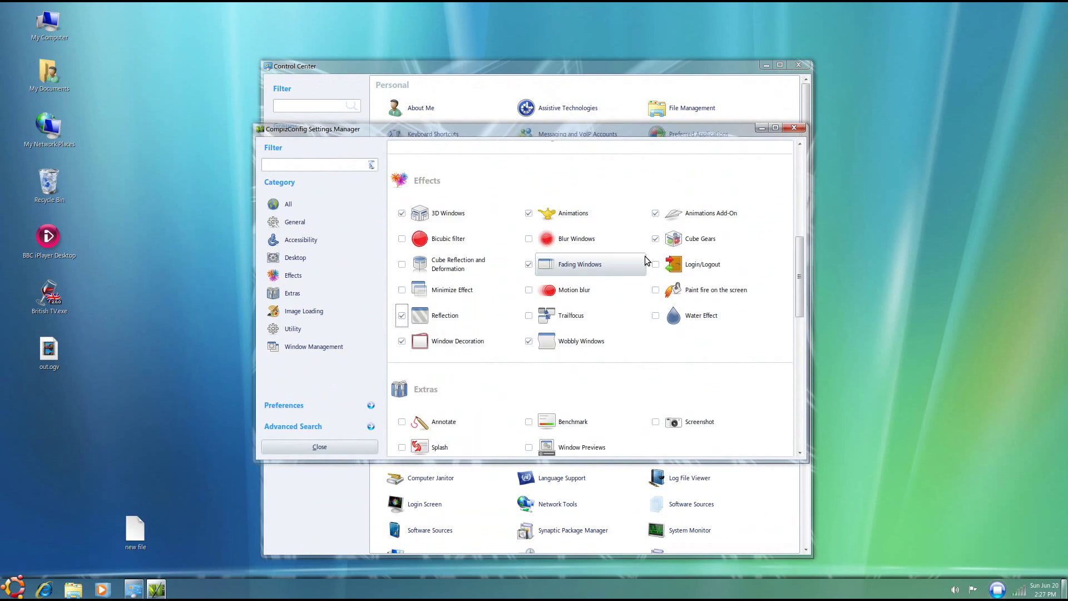
{"action": "scroll", "coordinate": [645, 256], "scroll_direction": "down", "scroll_amount": 1}
{"action": "scroll", "coordinate": [645, 259], "scroll_direction": "up", "scroll_amount": 1}
{"action": "scroll", "coordinate": [643, 259], "scroll_direction": "down", "scroll_amount": 2}
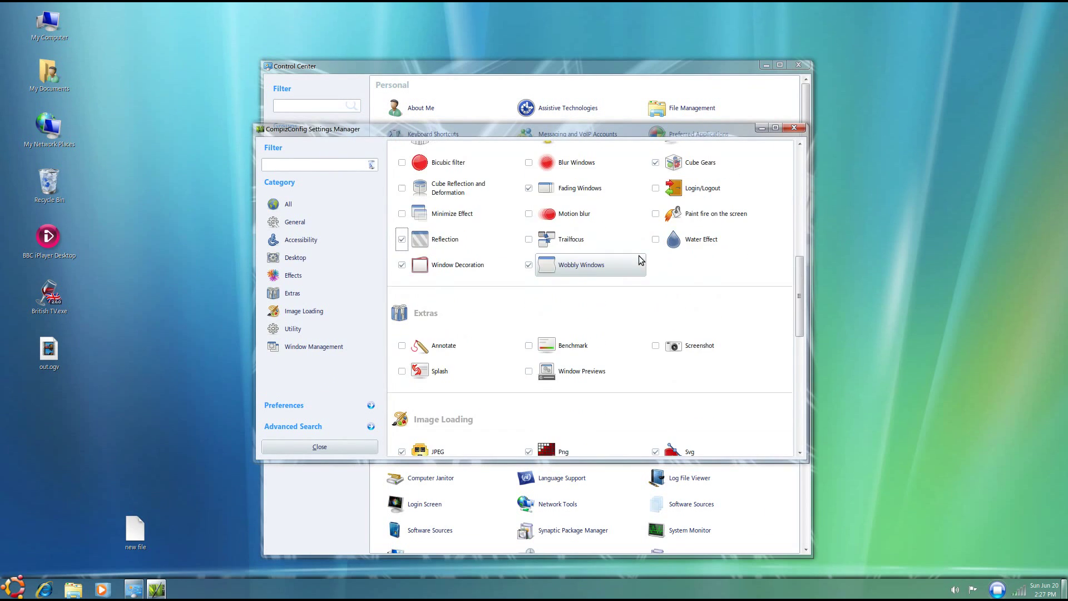
{"action": "scroll", "coordinate": [640, 259], "scroll_direction": "up", "scroll_amount": 2}
{"action": "scroll", "coordinate": [640, 259], "scroll_direction": "up", "scroll_amount": 1}
Step: Enable Blur Windows and bring the settings manager back in front of Control Center
{"action": "left_click", "coordinate": [529, 276]}
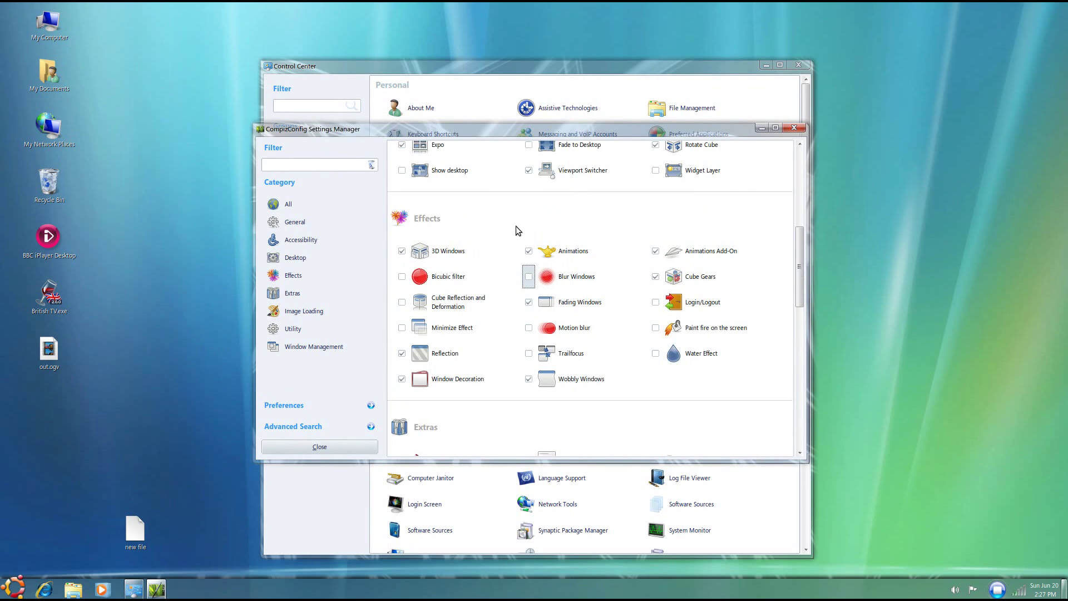
{"action": "mouse_move", "coordinate": [424, 137]}
{"action": "left_mouse_down"}
{"action": "mouse_move", "coordinate": [351, 191]}
{"action": "mouse_move", "coordinate": [447, 163]}
{"action": "mouse_move", "coordinate": [448, 194]}
{"action": "mouse_move", "coordinate": [428, 162]}
{"action": "left_mouse_up"}
{"action": "left_click", "coordinate": [534, 67]}
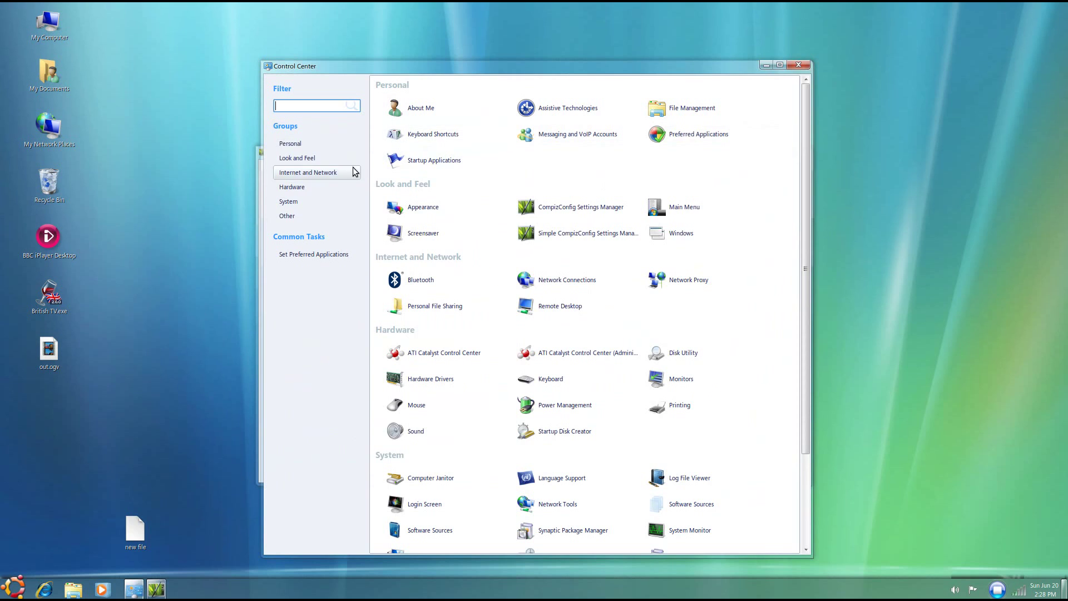
{"action": "left_click", "coordinate": [264, 156]}
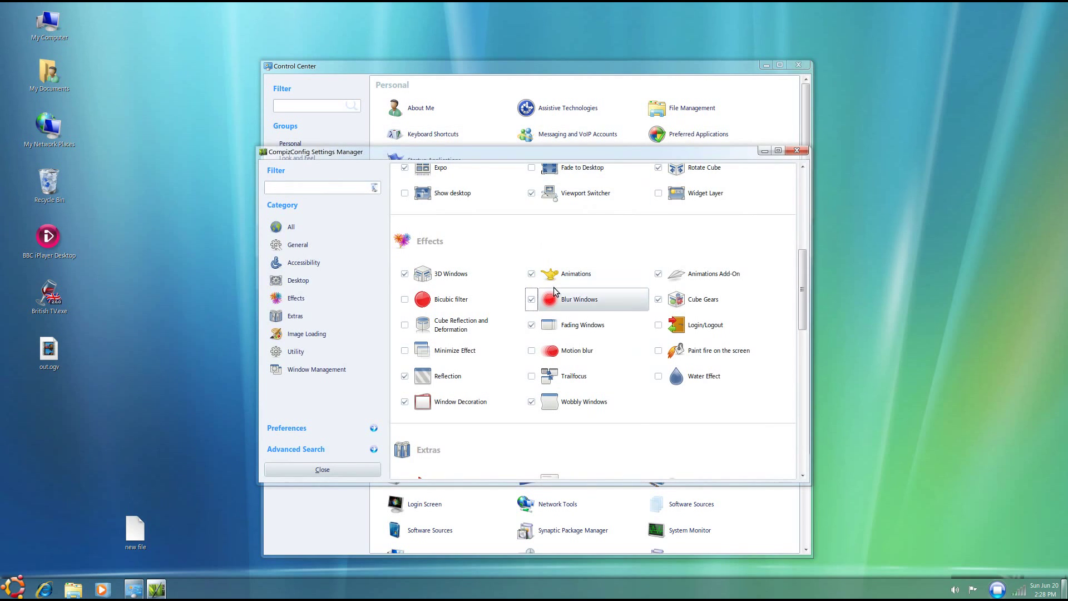
Step: Review the Blur Windows settings page, then return to the plugin list
{"action": "left_click", "coordinate": [555, 306]}
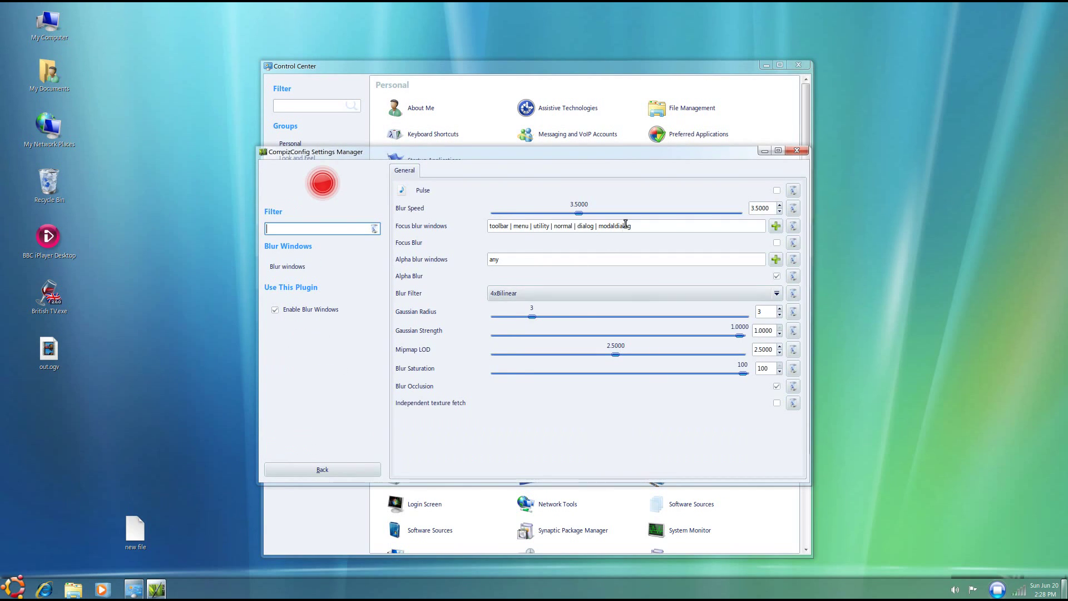
{"action": "left_click", "coordinate": [355, 467]}
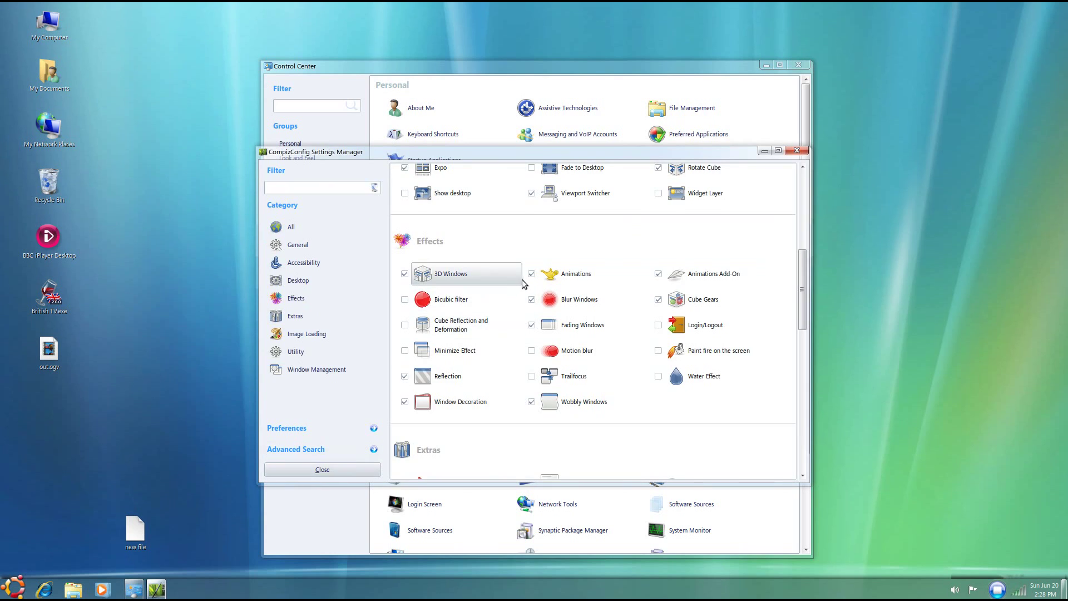
Step: Switch Blur Windows off again, view Extra WM Actions, and close the settings manager
{"action": "left_click", "coordinate": [531, 299]}
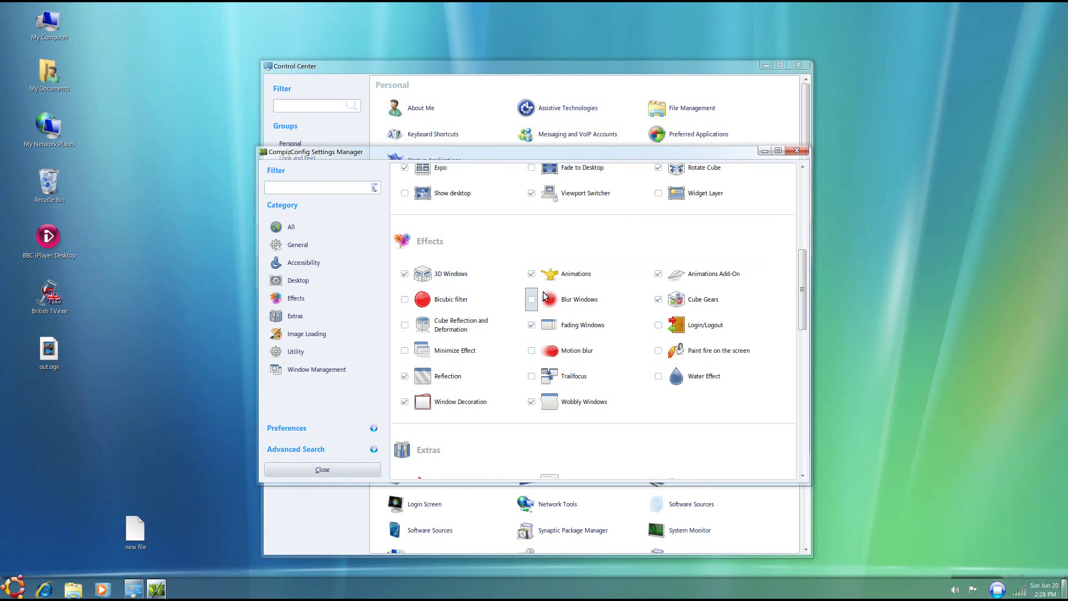
{"action": "scroll", "coordinate": [584, 428], "scroll_direction": "down", "scroll_amount": 2}
{"action": "scroll", "coordinate": [516, 284], "scroll_direction": "down", "scroll_amount": 5}
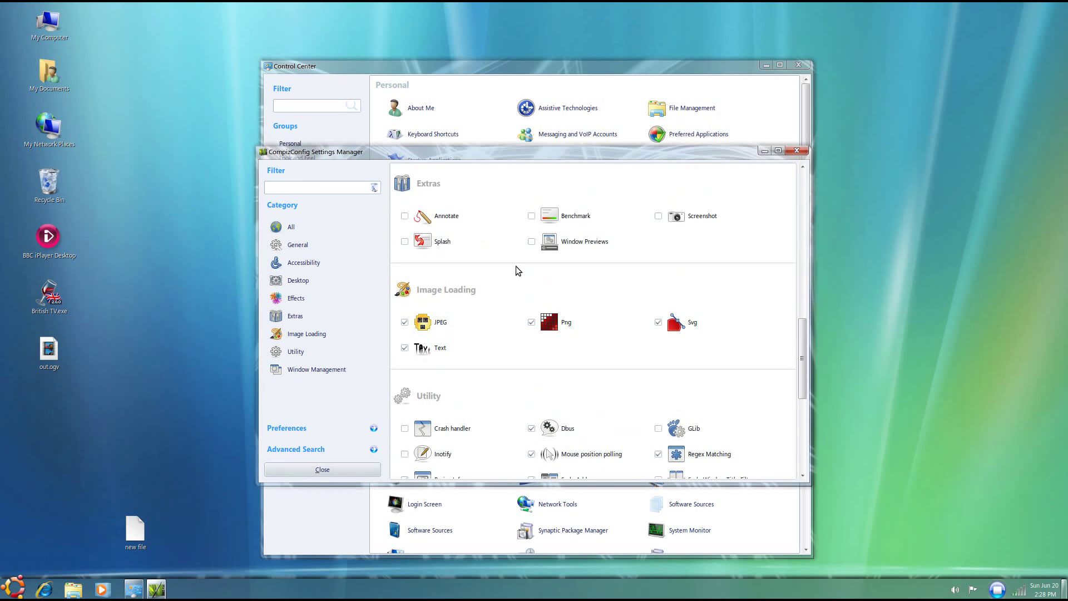
{"action": "scroll", "coordinate": [515, 266], "scroll_direction": "down", "scroll_amount": 3}
{"action": "scroll", "coordinate": [524, 296], "scroll_direction": "down", "scroll_amount": 3}
{"action": "scroll", "coordinate": [536, 299], "scroll_direction": "up", "scroll_amount": 2}
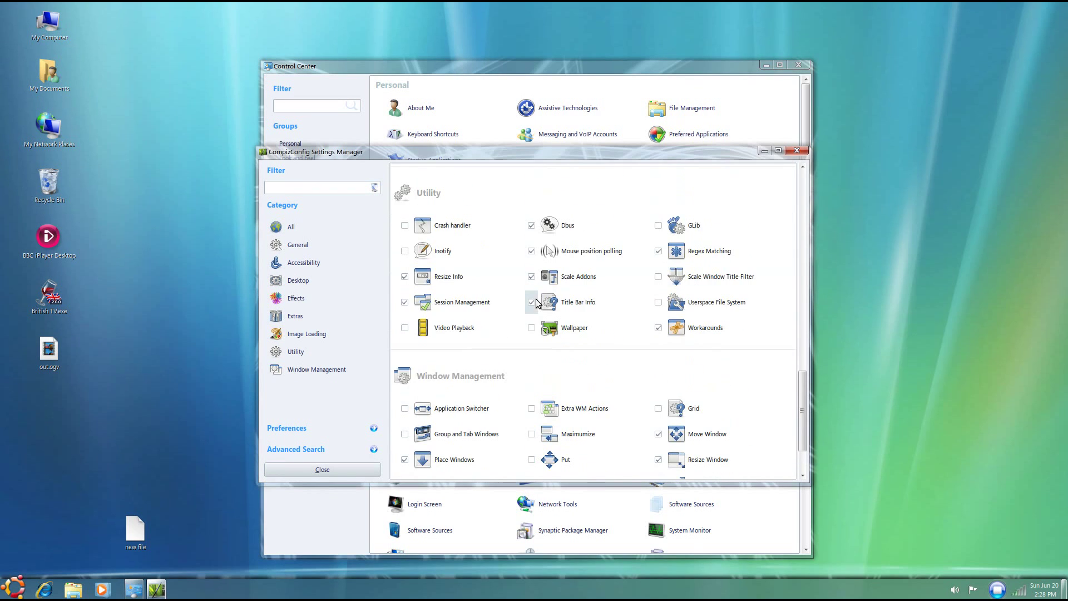
{"action": "scroll", "coordinate": [545, 386], "scroll_direction": "up", "scroll_amount": 1}
{"action": "scroll", "coordinate": [544, 385], "scroll_direction": "down", "scroll_amount": 1}
{"action": "scroll", "coordinate": [546, 389], "scroll_direction": "down", "scroll_amount": 2}
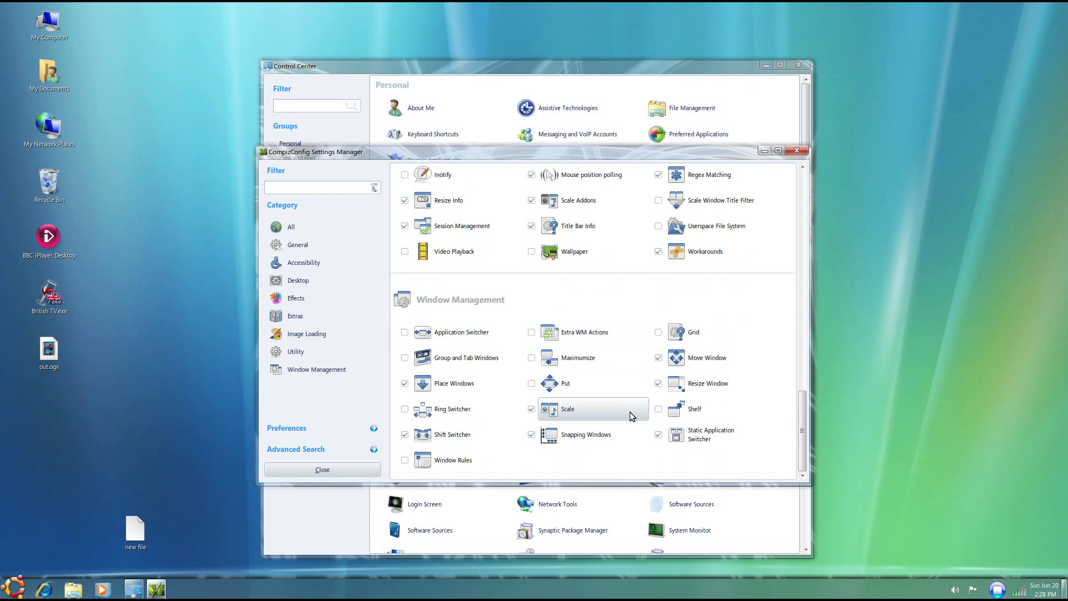
{"action": "left_click", "coordinate": [575, 335]}
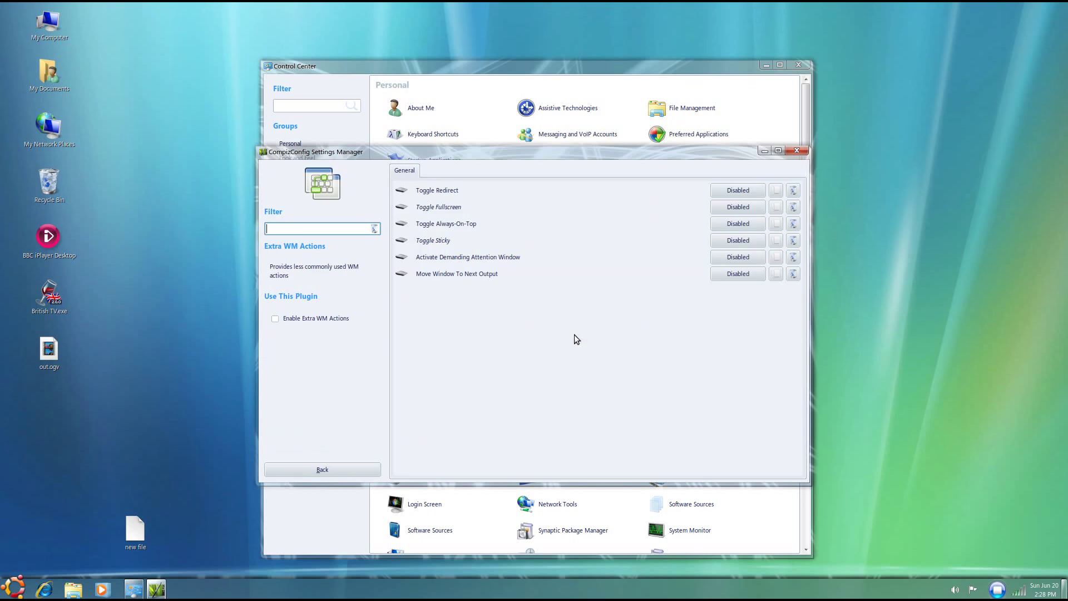
{"action": "left_click", "coordinate": [339, 474]}
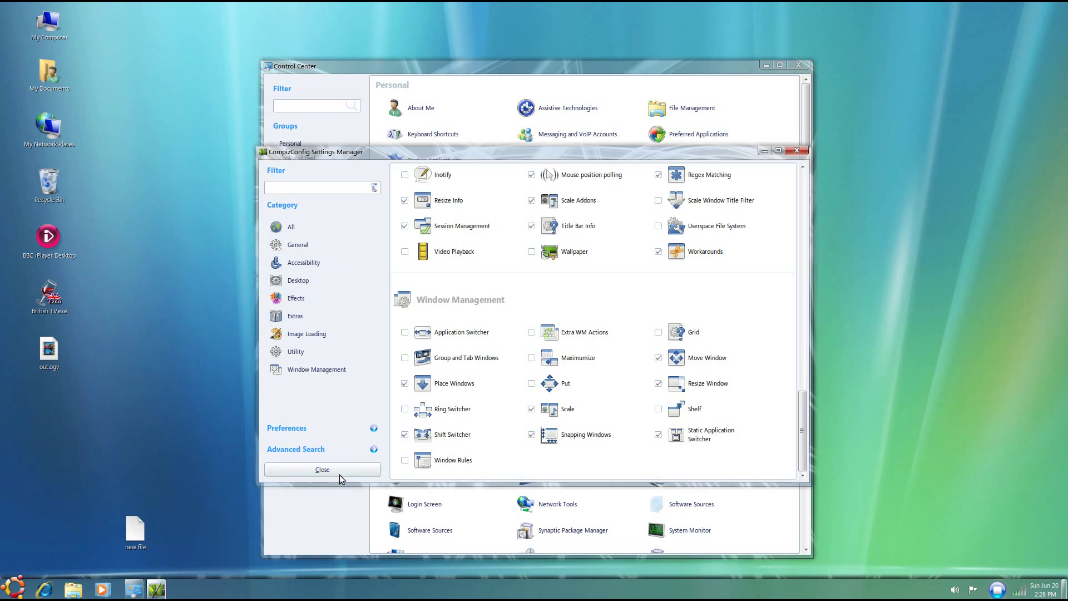